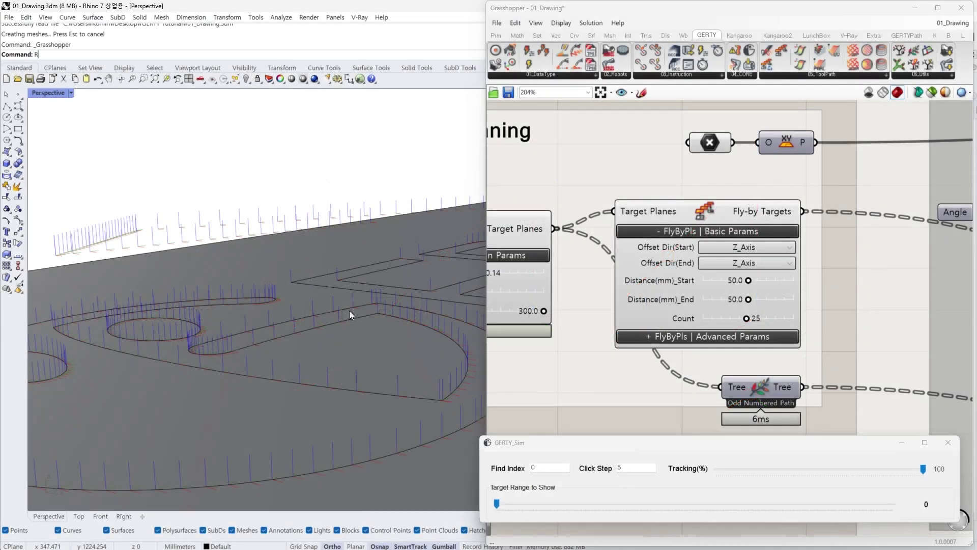
- Set the fly-by component's start offset direction to Negative_Z_Axis and preview the robot path up to target 228
click(788, 247)
click(809, 292)
right_drag(393, 318, 381, 362)
click(756, 221)
right_drag(367, 300, 307, 367)
drag(499, 503, 664, 508)
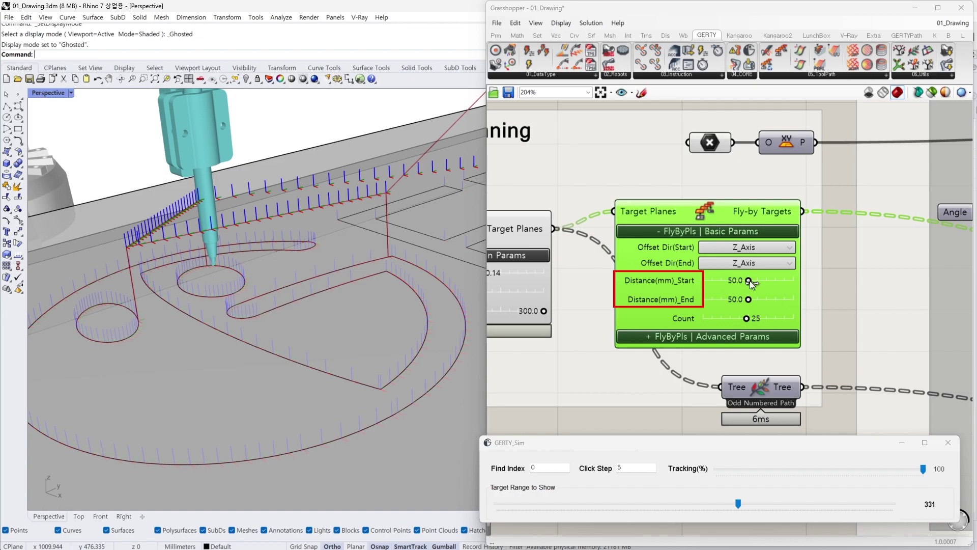
- Set the fly-by start offset direction to Z_Axis, both start and end distances to 25 mm, and the count to 14
mouse_move(748, 280)
mouse_down()
mouse_move(735, 280)
mouse_move(758, 279)
mouse_move(733, 279)
mouse_move(752, 280)
mouse_move(742, 280)
mouse_up()
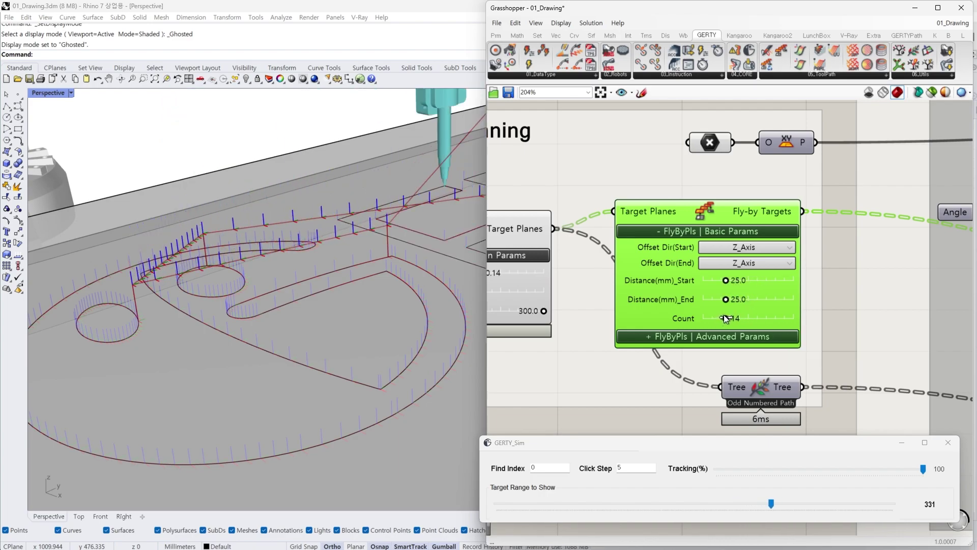
mouse_move(726, 318)
mouse_down()
mouse_move(744, 317)
mouse_move(724, 319)
mouse_up()
- Expand the fly-by component's basic and advanced parameters and set its Continuity to Curvature
click(707, 336)
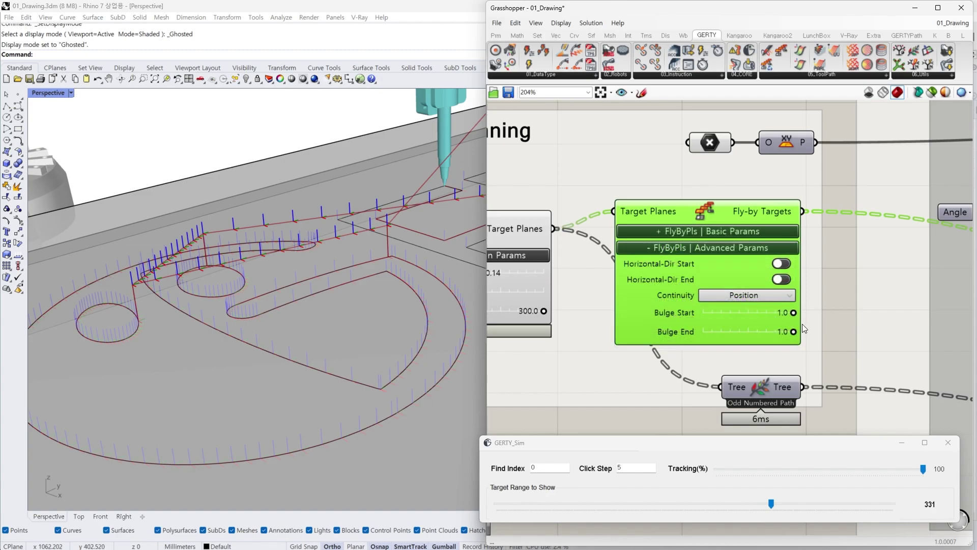
click(792, 298)
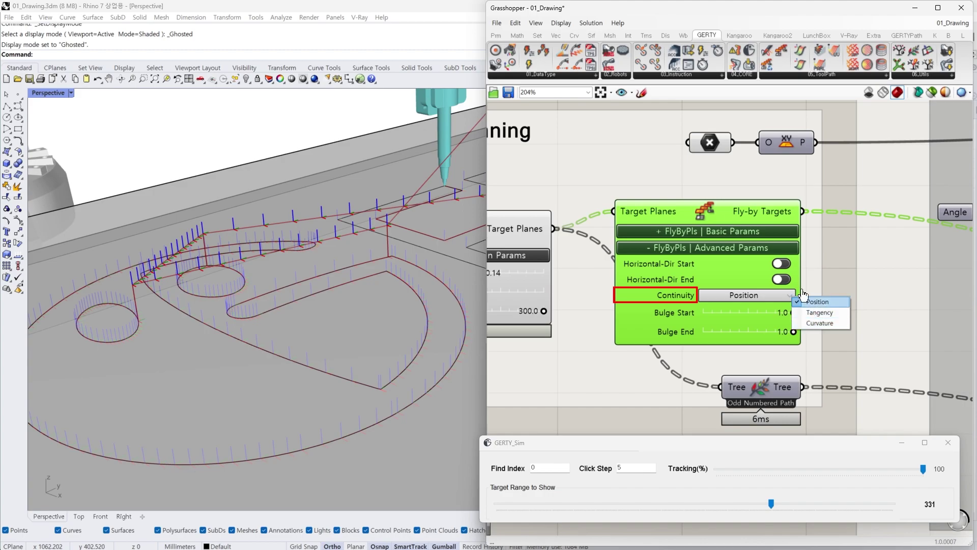
click(719, 233)
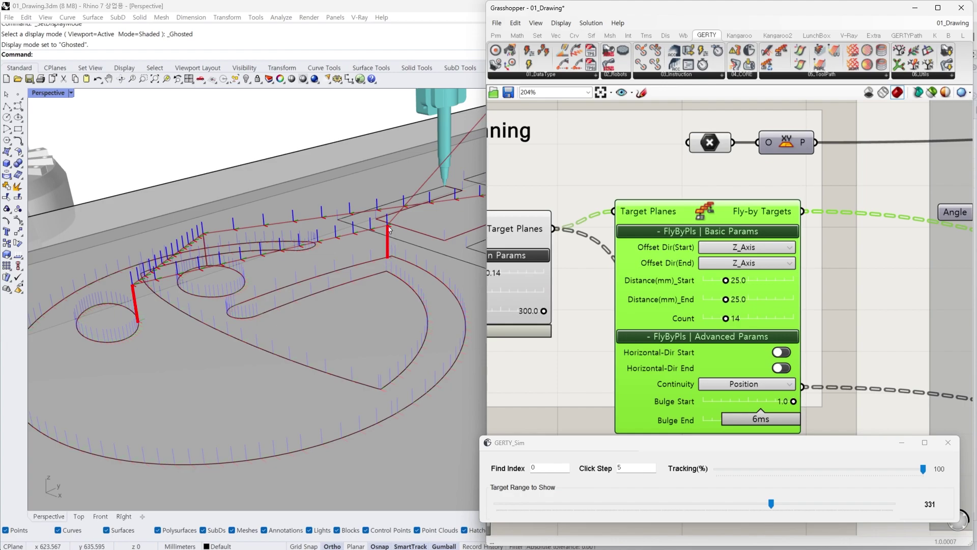
click(793, 391)
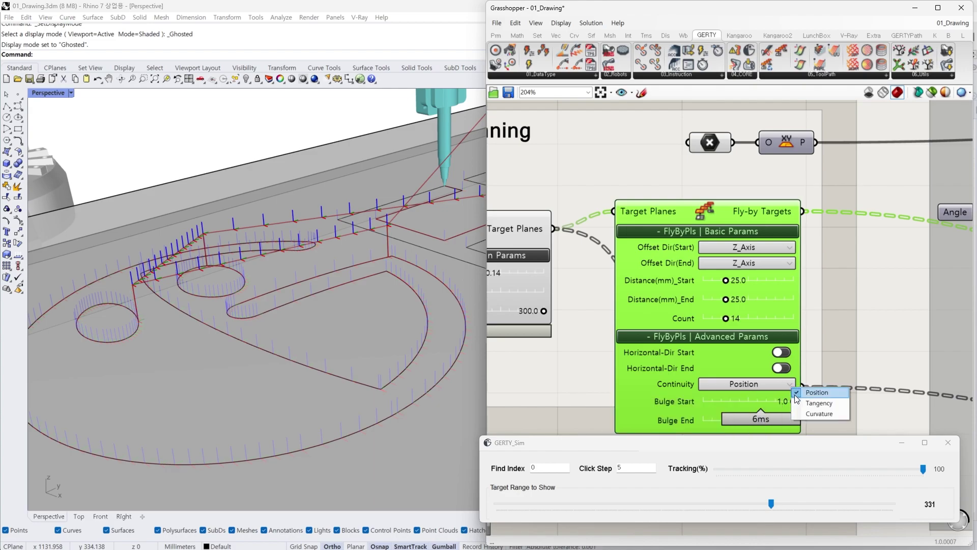
click(824, 414)
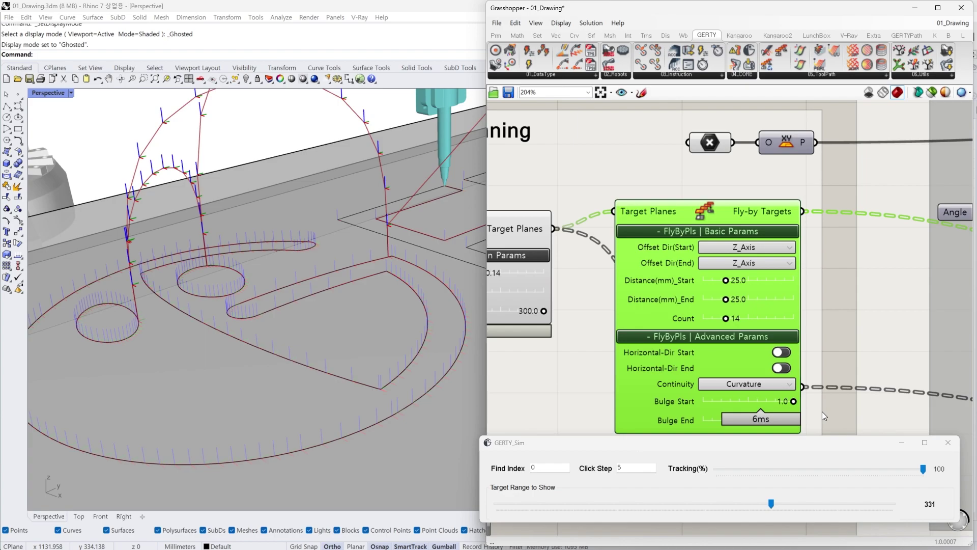
scroll(340, 365, down, 3)
right_drag(339, 364, 348, 353)
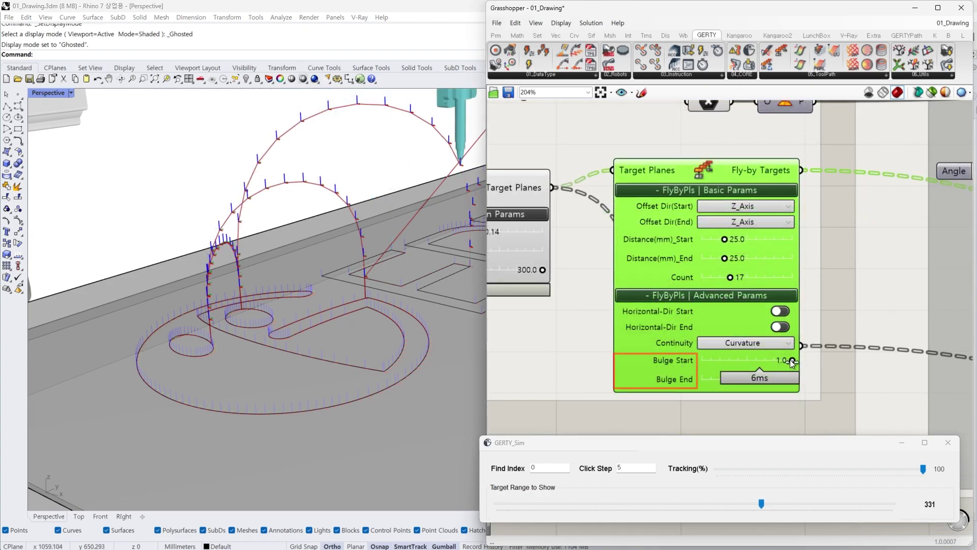
- Set the fly-by count to 17 and both Bulge Start and Bulge End to 0.4
drag(792, 362, 738, 360)
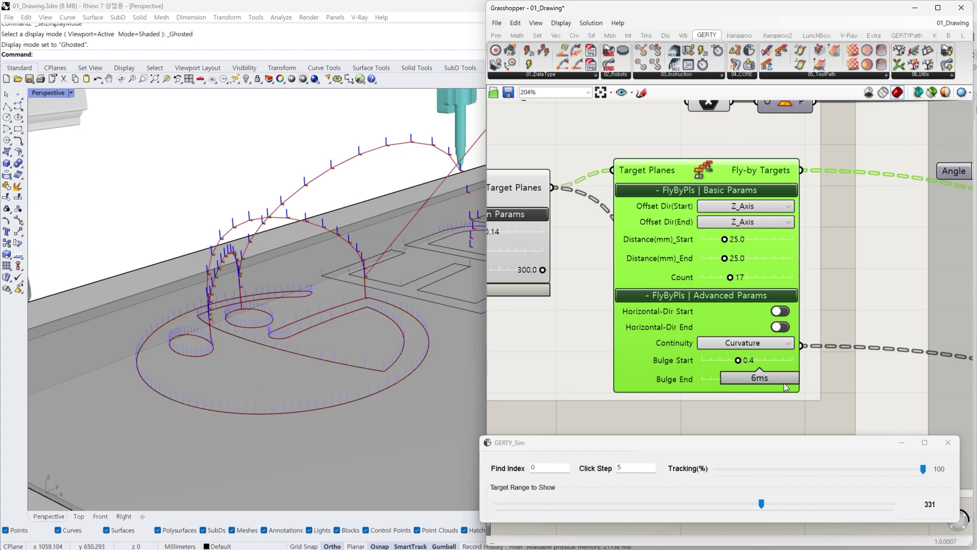
scroll(780, 383, down, 3)
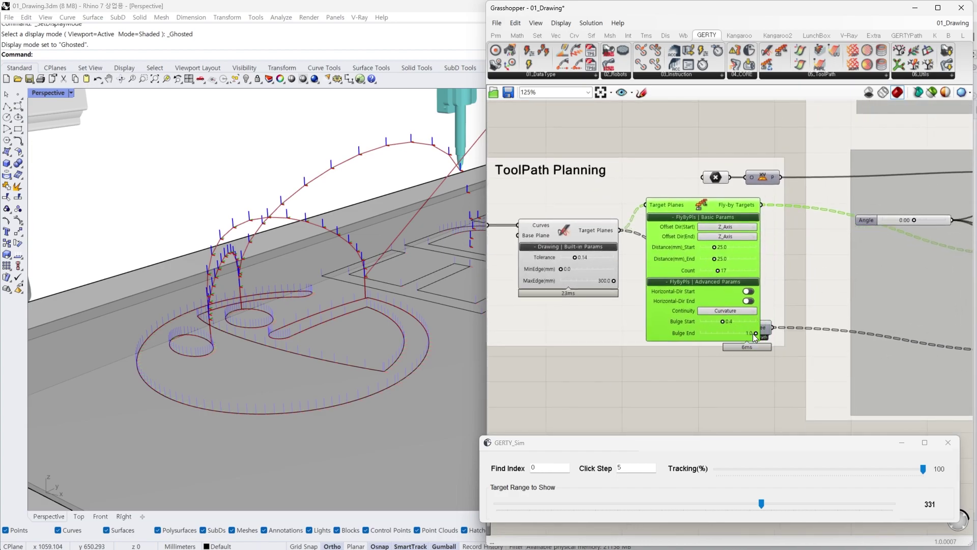
drag(754, 334, 723, 330)
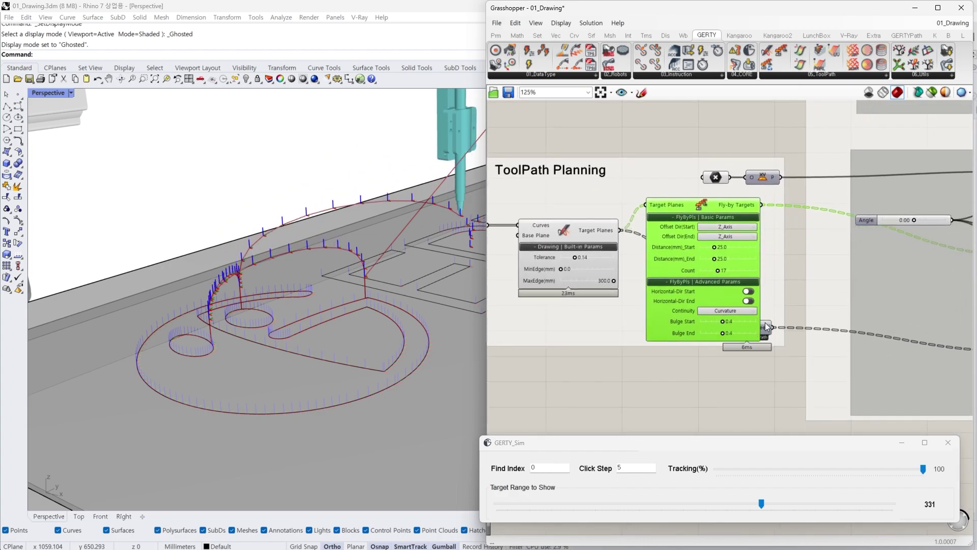
scroll(735, 304, up, 3)
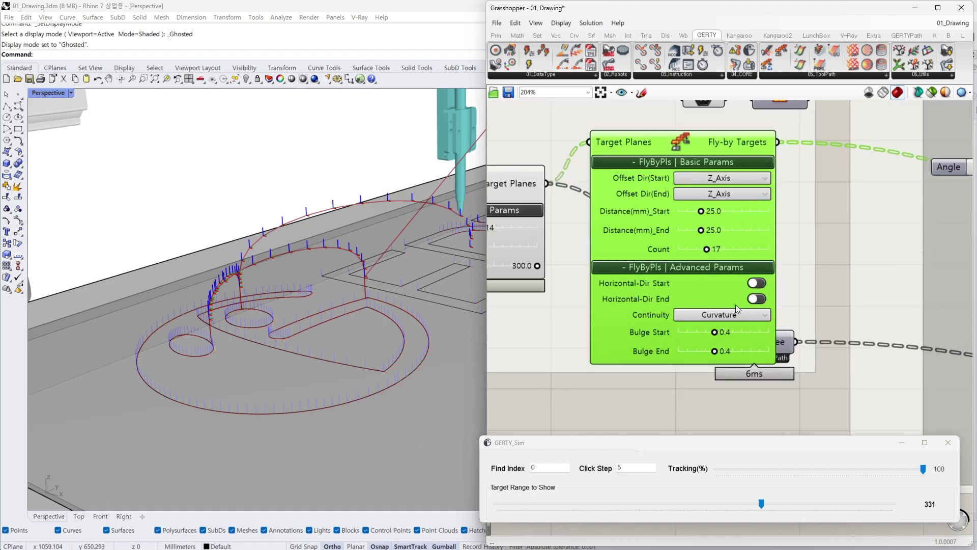
- Compare the drawing component's target planes with the fly-by targets in the viewport by highlighting each component in turn
click(602, 199)
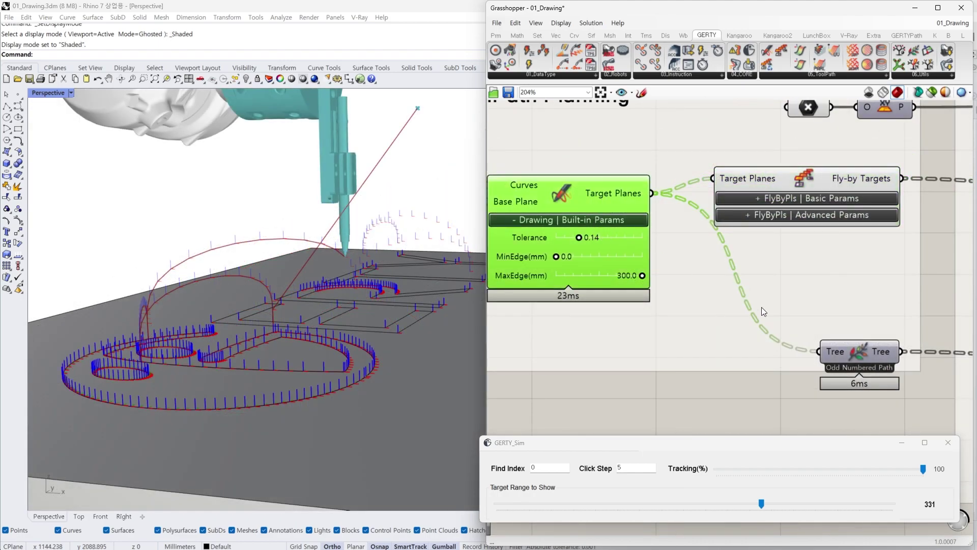
drag(824, 178, 830, 173)
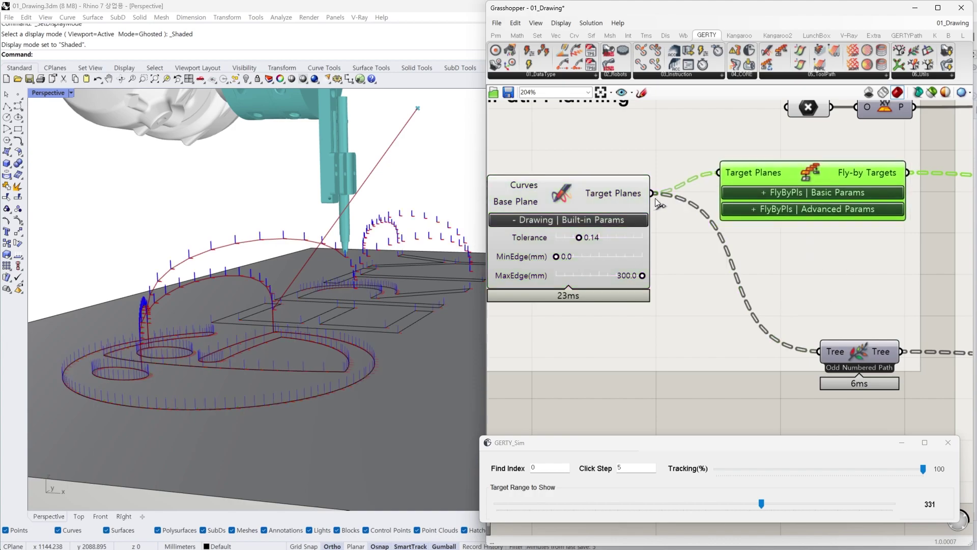
click(611, 197)
click(814, 174)
key(ctrl+z)
click(600, 201)
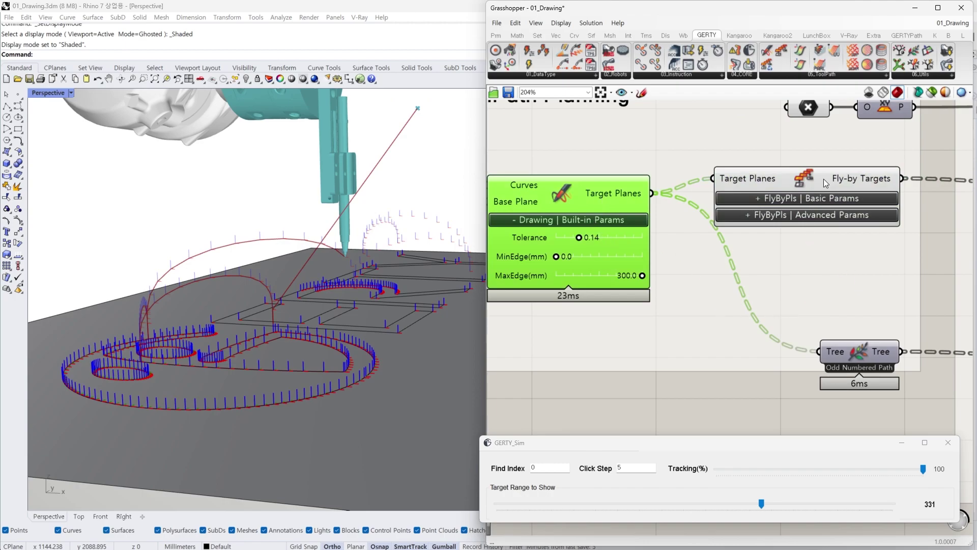
drag(824, 178, 831, 173)
click(602, 197)
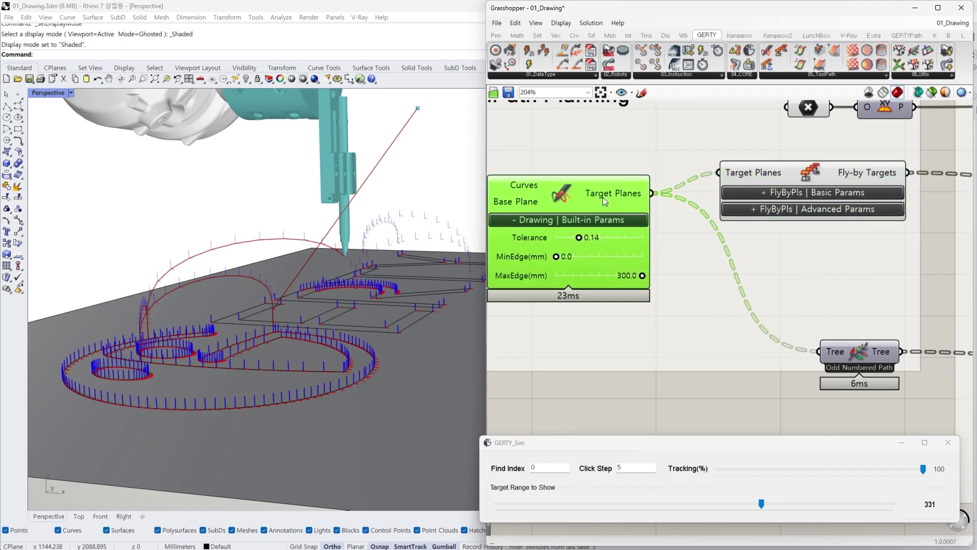
click(813, 173)
- Add a Param Viewer below the fly-by component and connect it to the Fly-by Targets output
scroll(888, 257, down, 3)
right_drag(854, 299, 766, 217)
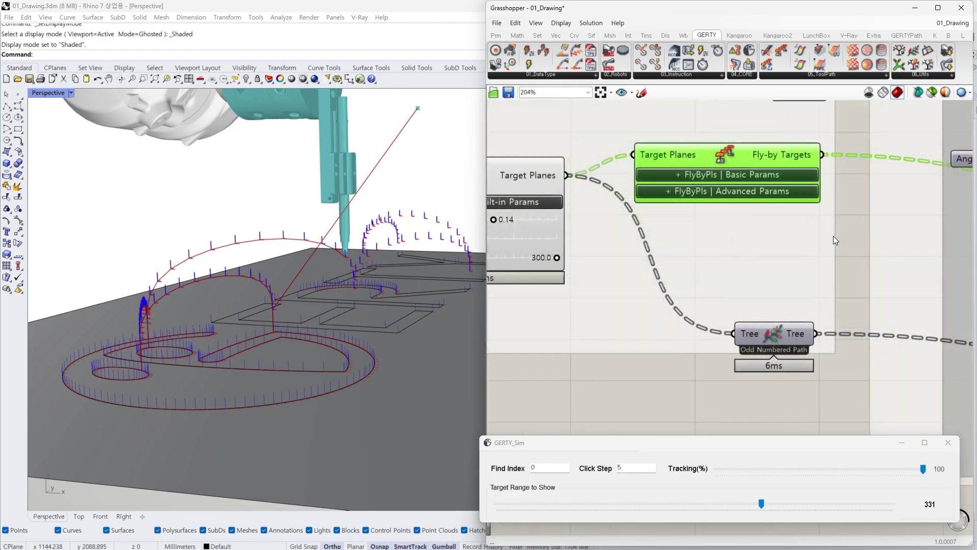
double_click(847, 236)
text(param)
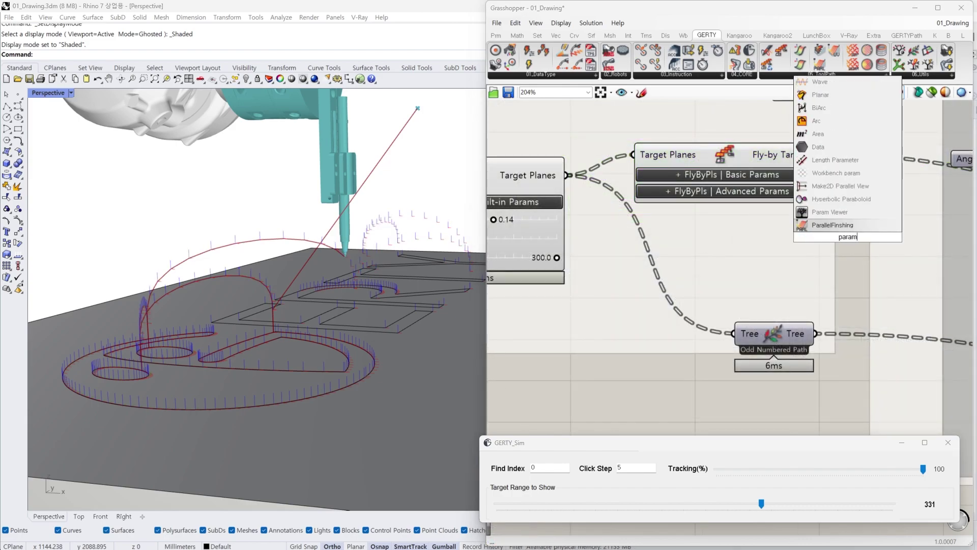
key(Up)
key(Return)
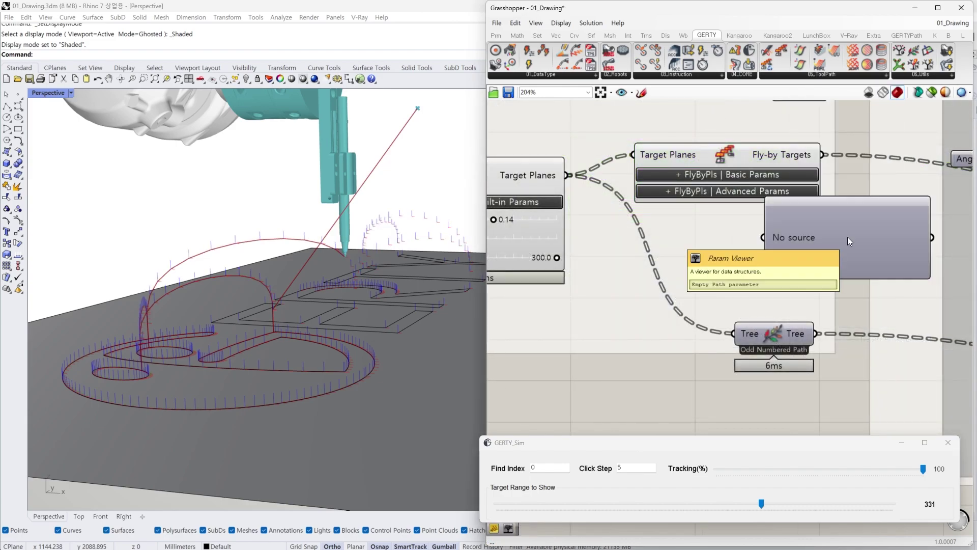
drag(847, 236, 808, 255)
drag(819, 177, 722, 256)
drag(801, 253, 761, 262)
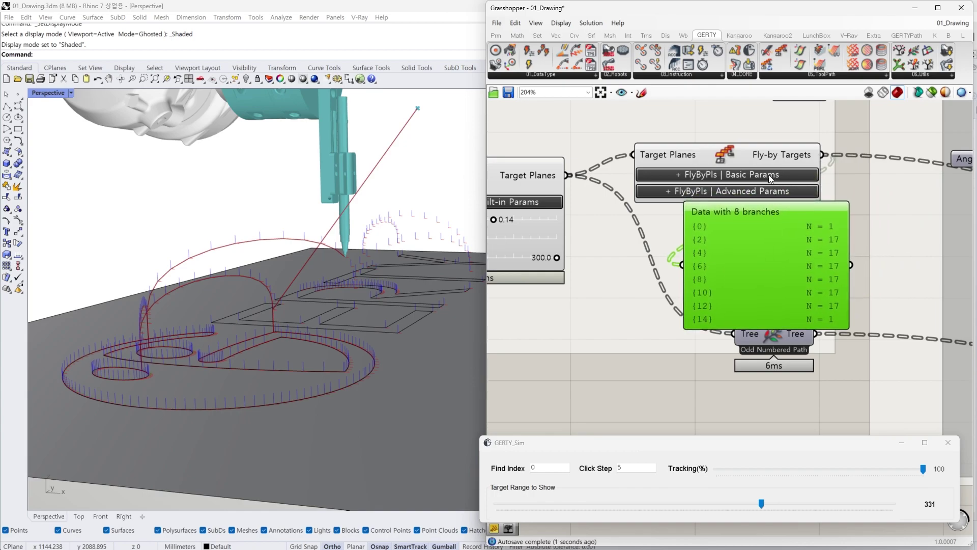
- Add a second Param Viewer for the drawing component's Target Planes output and place it beside the fly-by viewer
drag(769, 169, 773, 153)
drag(769, 246, 614, 331)
drag(566, 175, 564, 342)
drag(632, 337, 578, 361)
right_drag(620, 336, 673, 279)
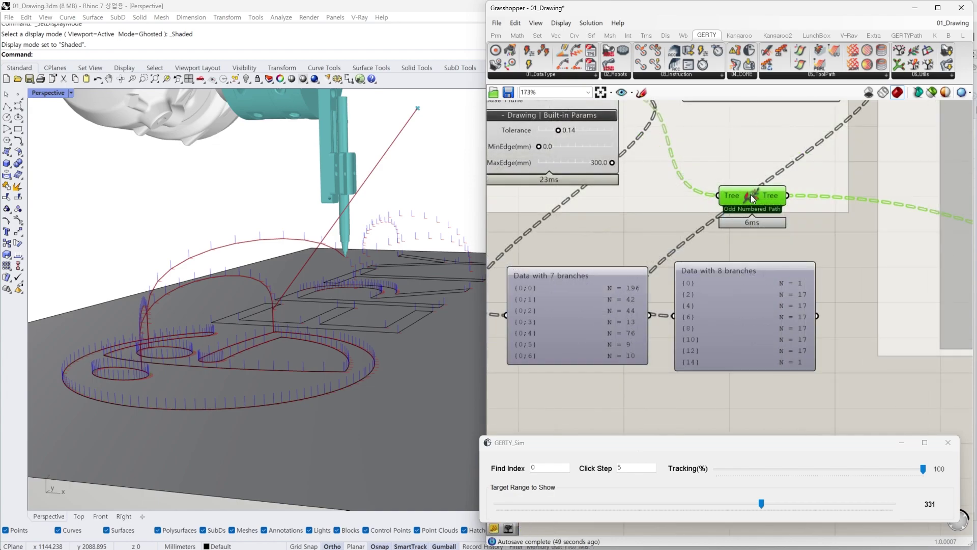
- Connect another Param Viewer to the Odd Numbered Path tree output and place it beside the fly-by viewer to compare branch paths
alt+drag(549, 307, 791, 260)
drag(787, 196, 751, 252)
drag(830, 261, 603, 308)
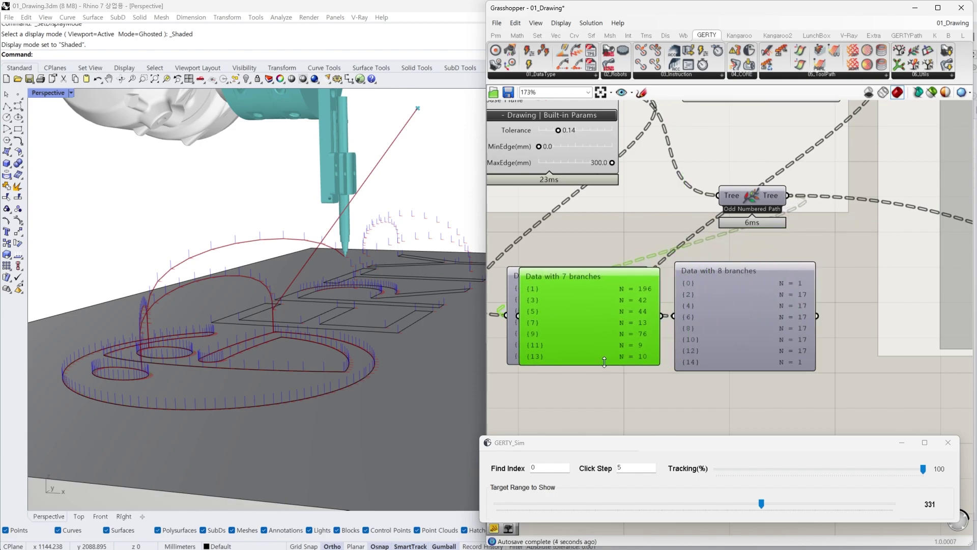
scroll(577, 349, up, 2)
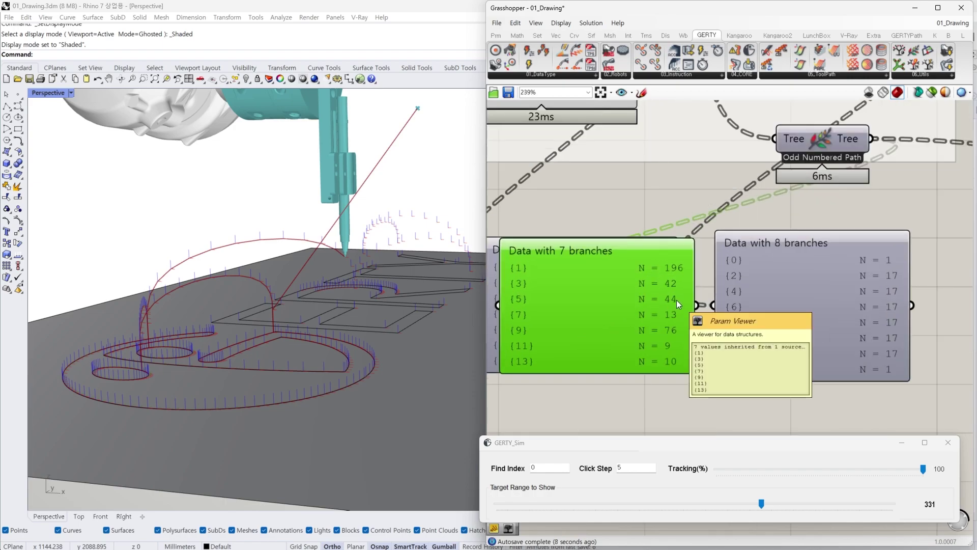
mouse_move(804, 301)
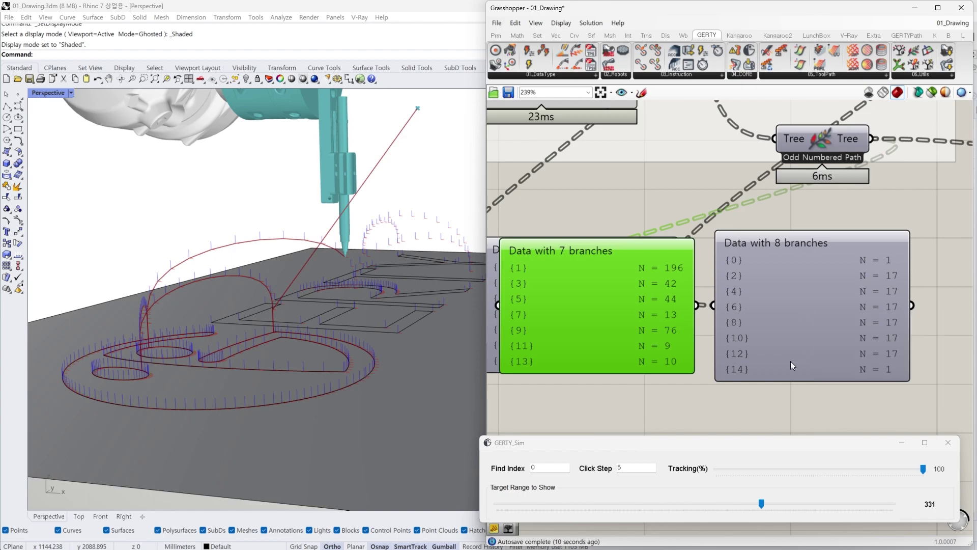
- Examine the FlyBy and Drawing RobTarget components and the motion type, speed and zone settings of the Move components they feed
right_drag(816, 293, 639, 281)
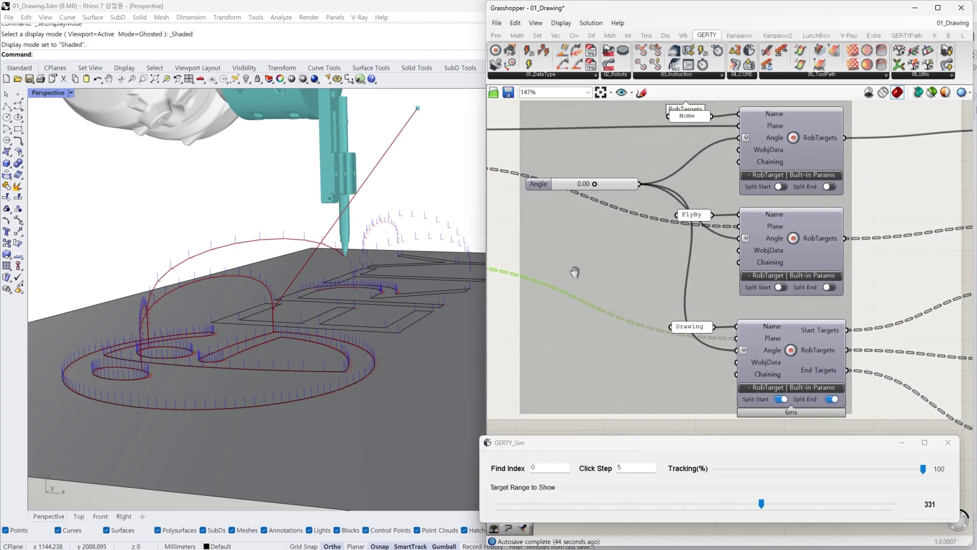
right_drag(574, 271, 570, 274)
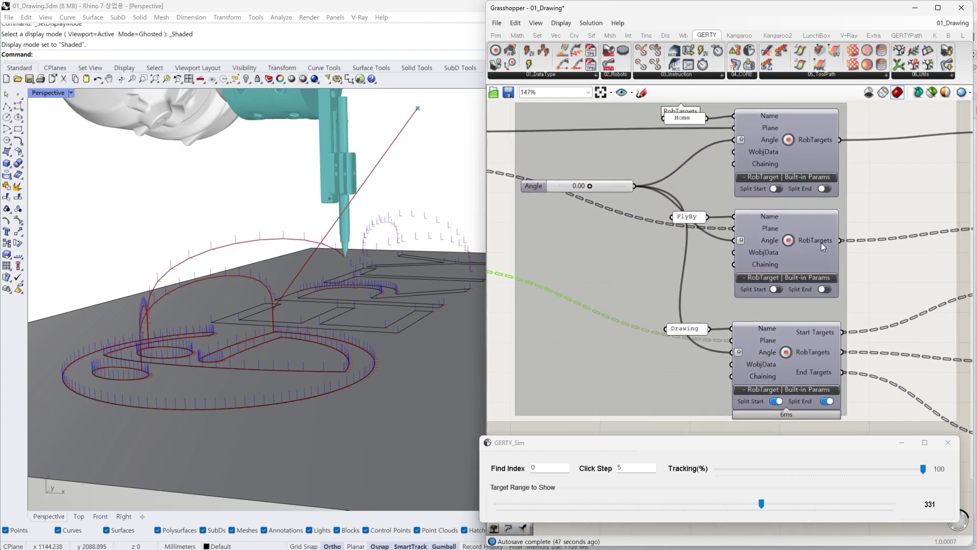
click(793, 246)
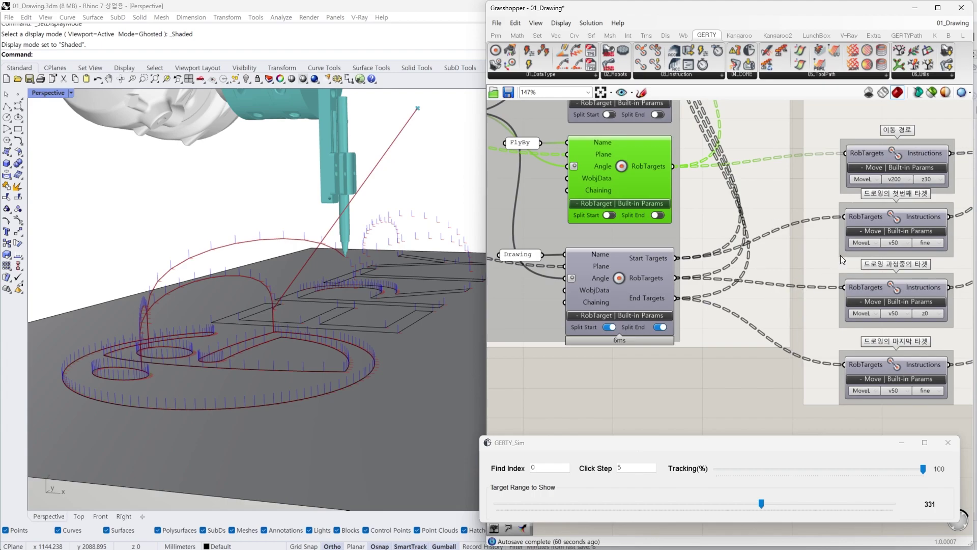
scroll(914, 163, up, 2)
drag(895, 154, 866, 145)
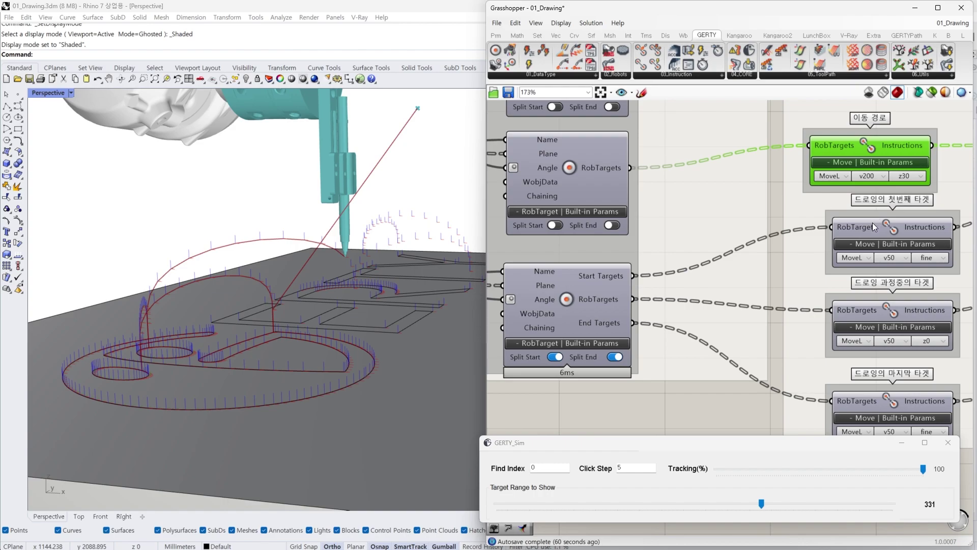
click(583, 311)
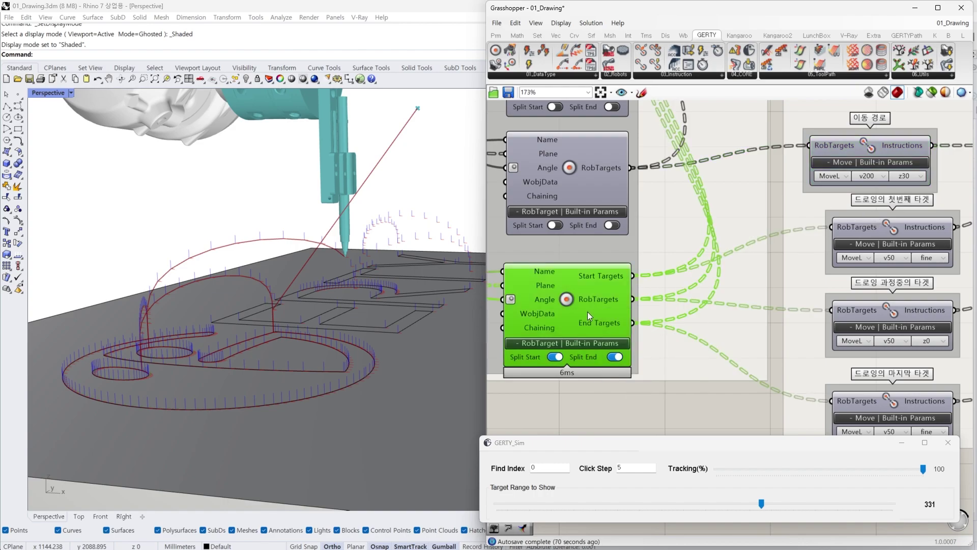
click(700, 405)
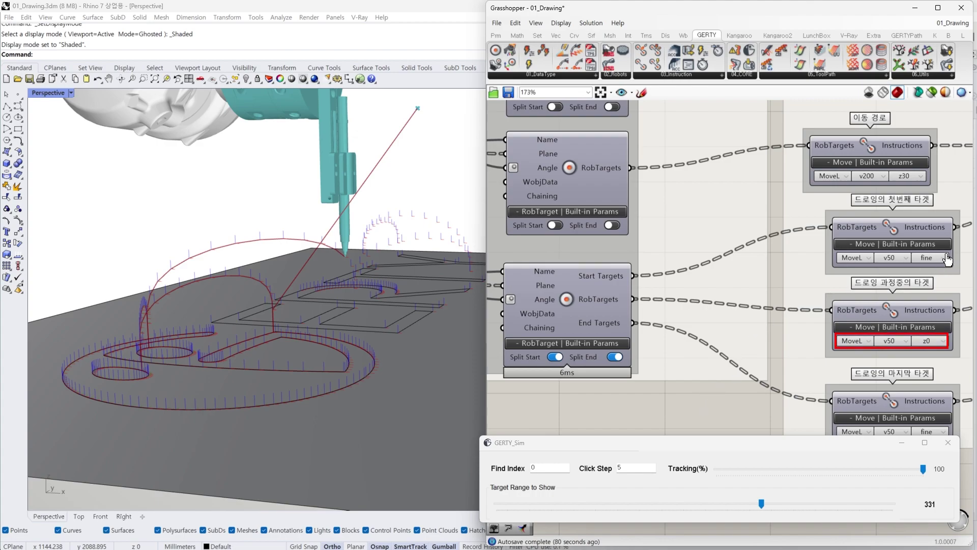
mouse_move(934, 236)
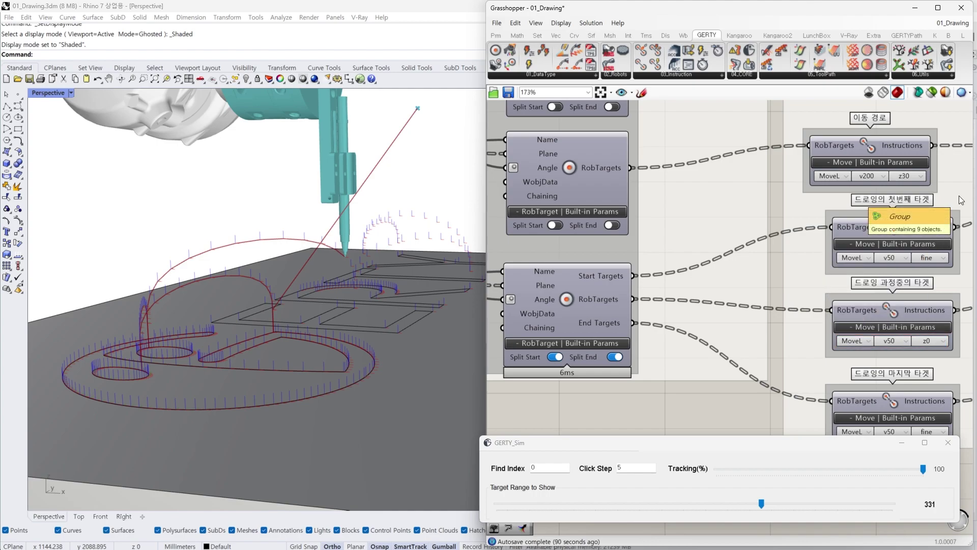
- Inspect the merge component's result tree and trace how the fly-by and drawing Move instructions feed into Total Instructions
right_drag(921, 276, 728, 258)
scroll(869, 248, down, 2)
scroll(838, 160, up, 1)
scroll(838, 160, up, 1)
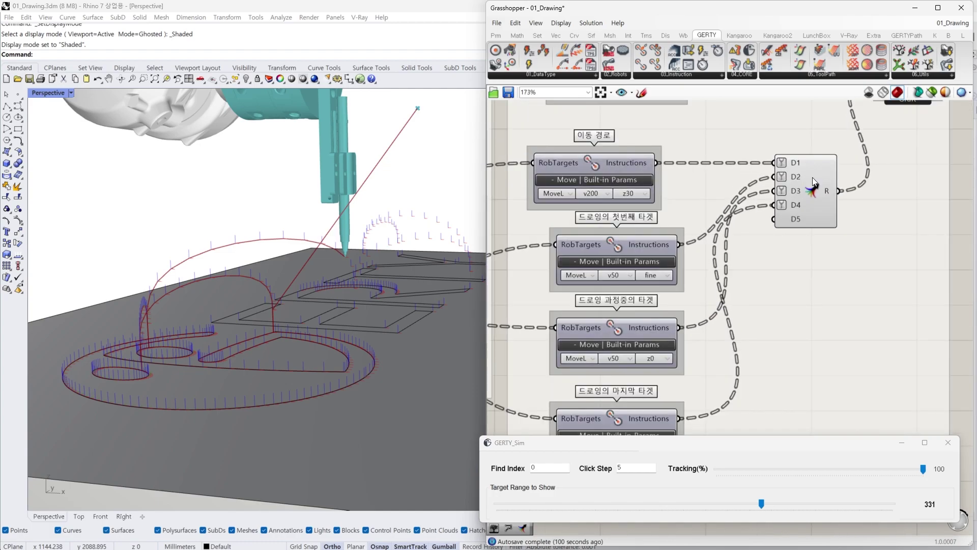
click(812, 185)
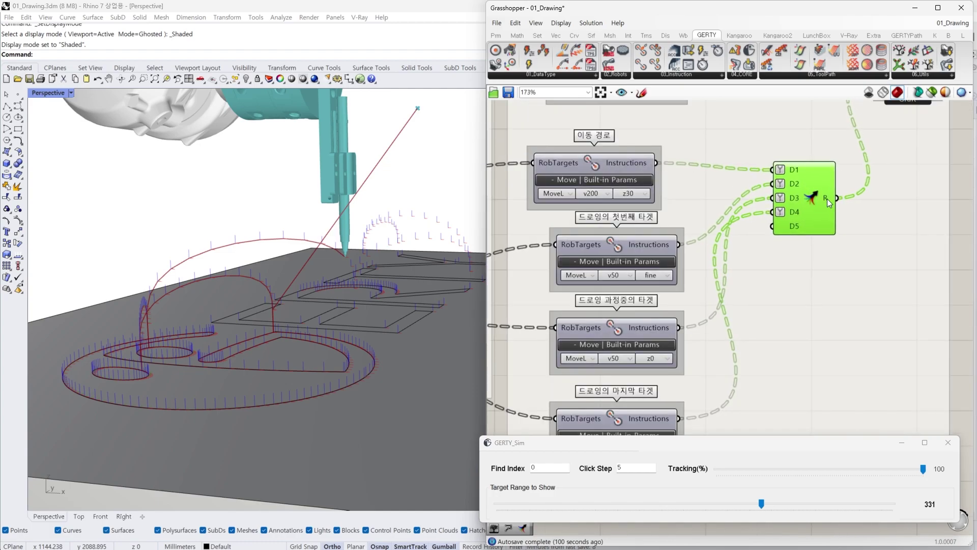
mouse_move(826, 198)
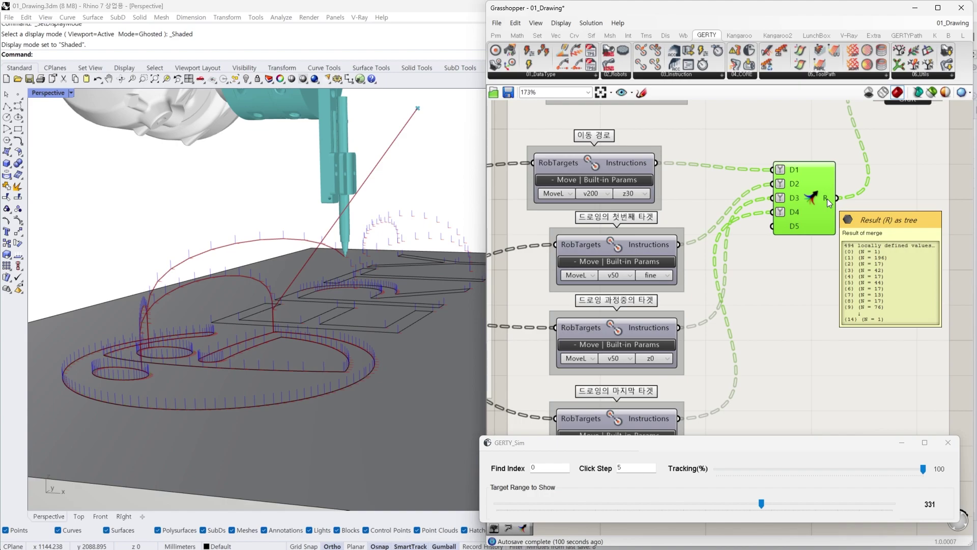
right_drag(825, 199, 781, 313)
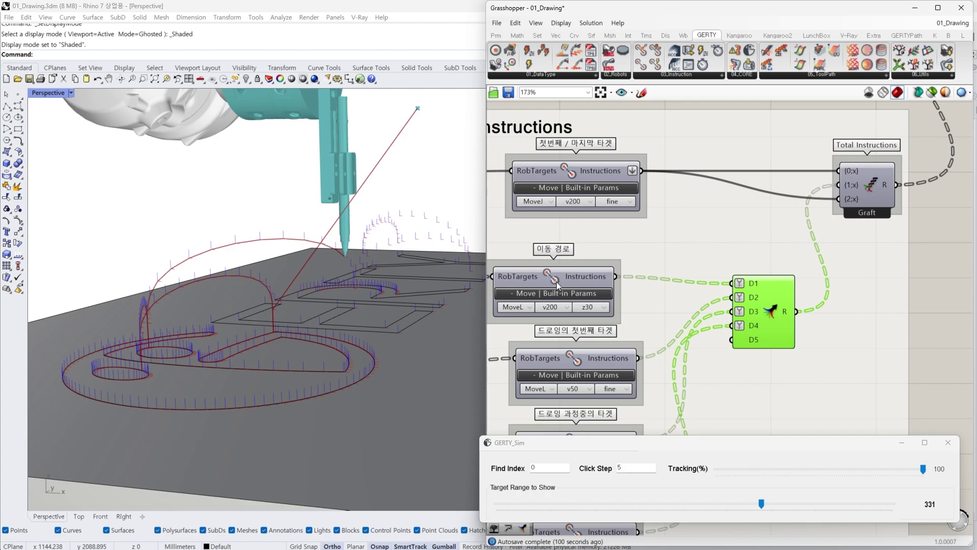
- Follow the Total Instructions output to the code component and export the robot code under the file name Drawing
click(880, 185)
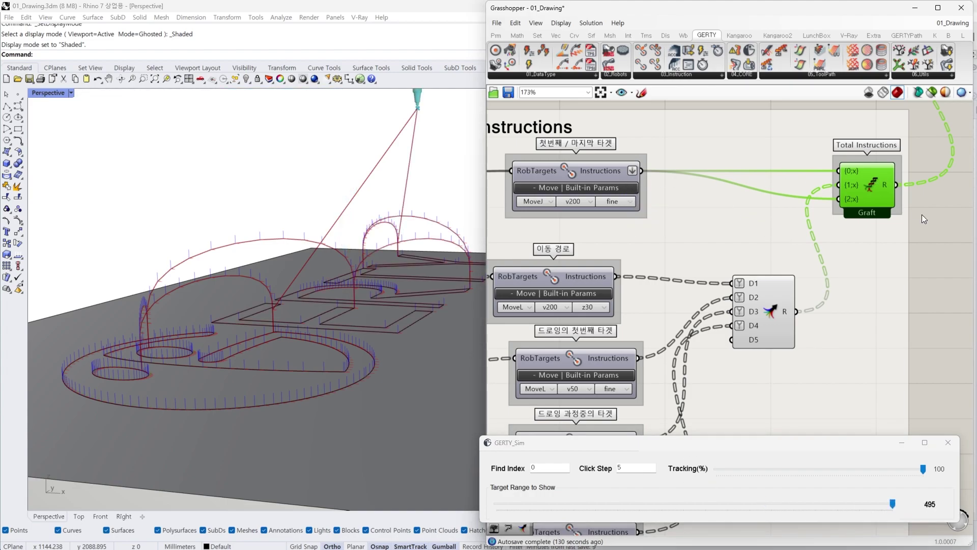
right_drag(924, 219, 749, 326)
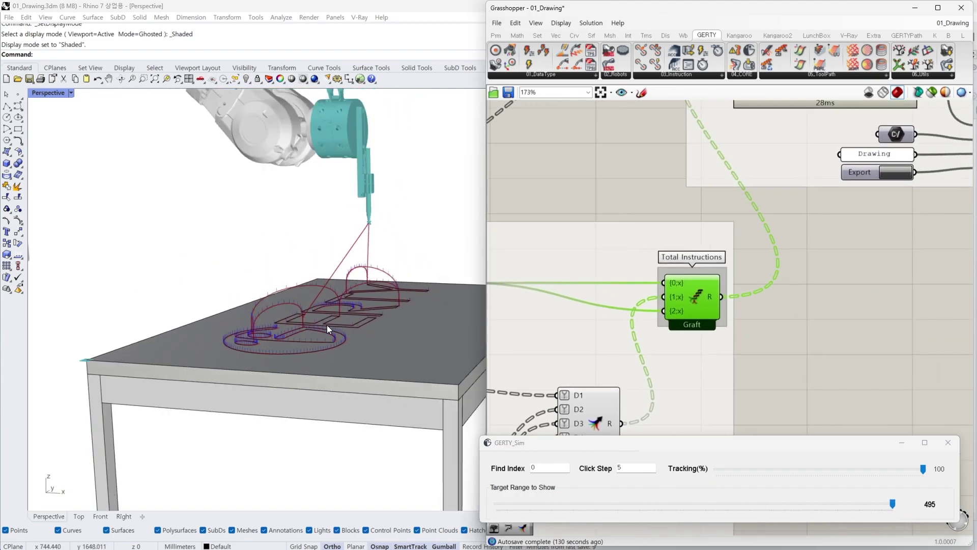
right_drag(762, 251, 612, 318)
scroll(612, 318, down, 3)
right_drag(814, 276, 707, 292)
scroll(706, 294, up, 1)
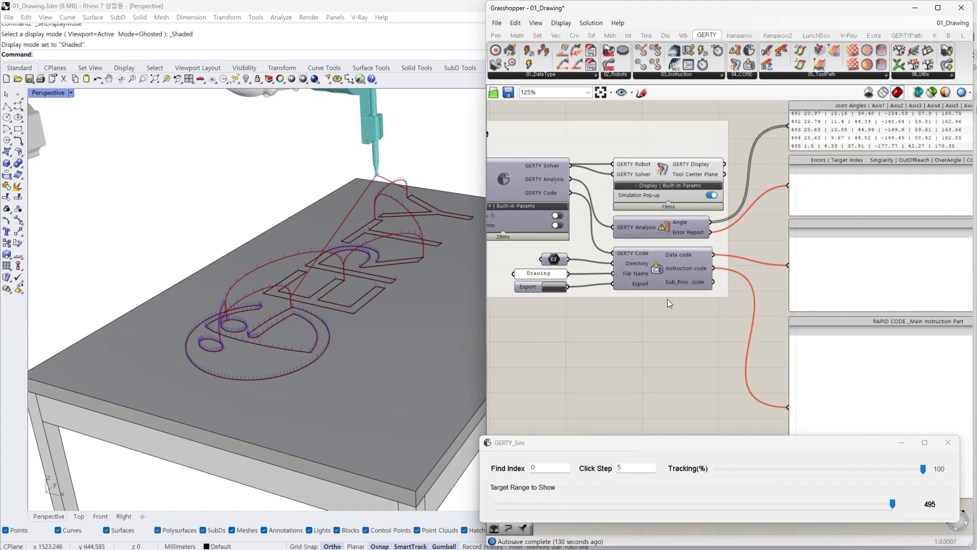
click(558, 288)
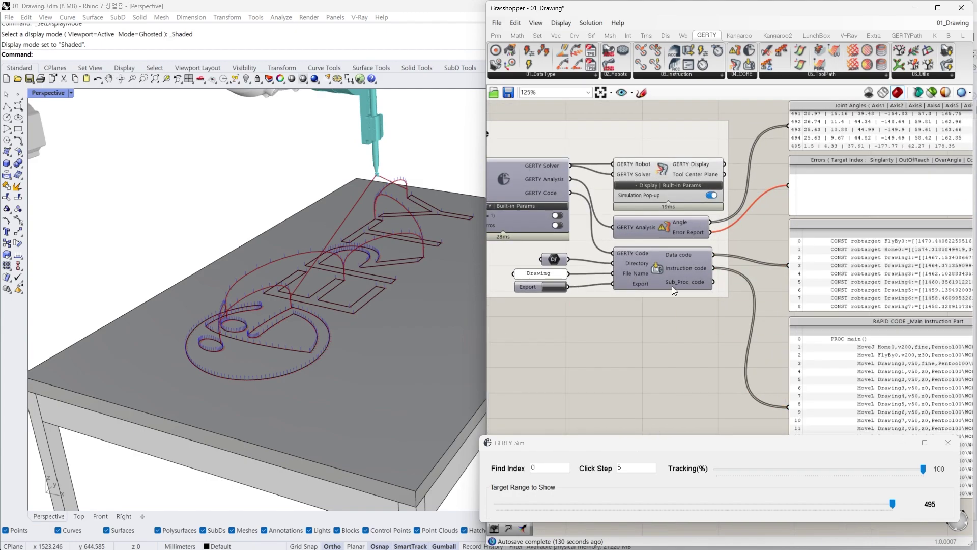
- Examine the generated RAPID main instruction code, checking the move types, speeds and zones of the Home, FlyBy and Drawing targets
right_drag(911, 275, 809, 176)
scroll(889, 272, up, 1)
right_drag(866, 301, 794, 273)
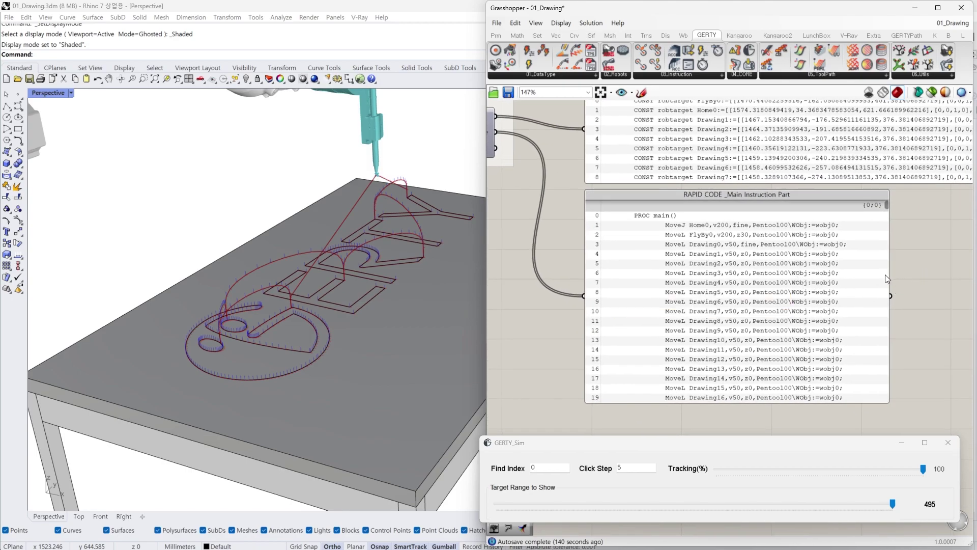
scroll(886, 278, up, 2)
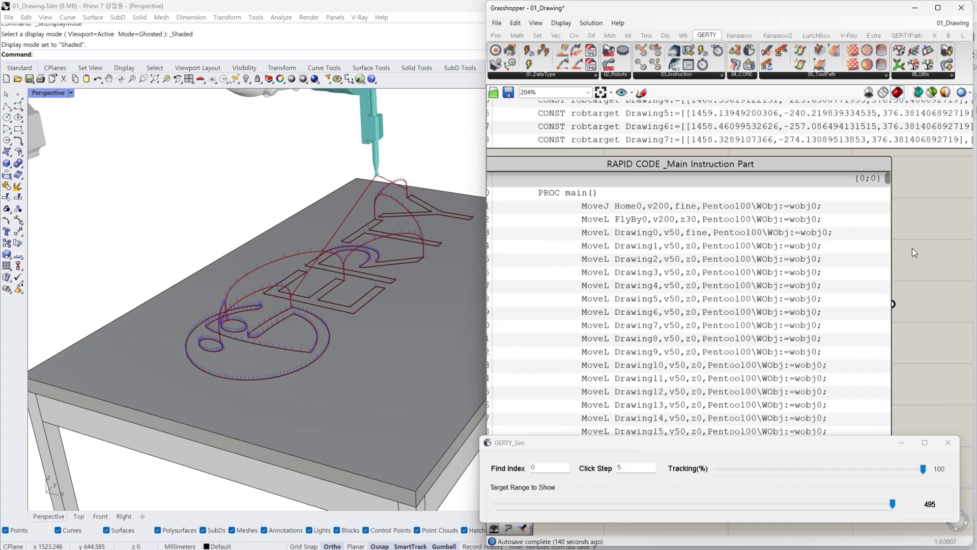
drag(888, 178, 893, 187)
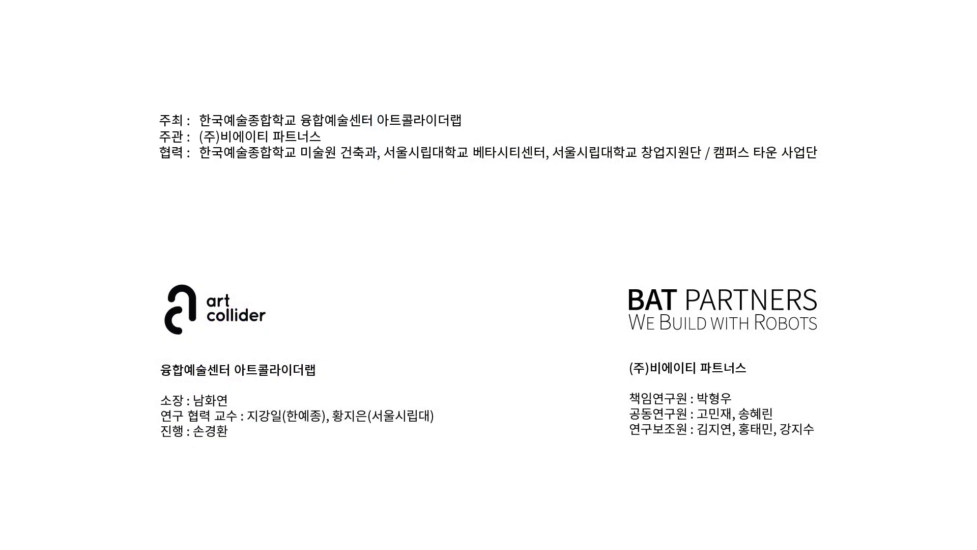